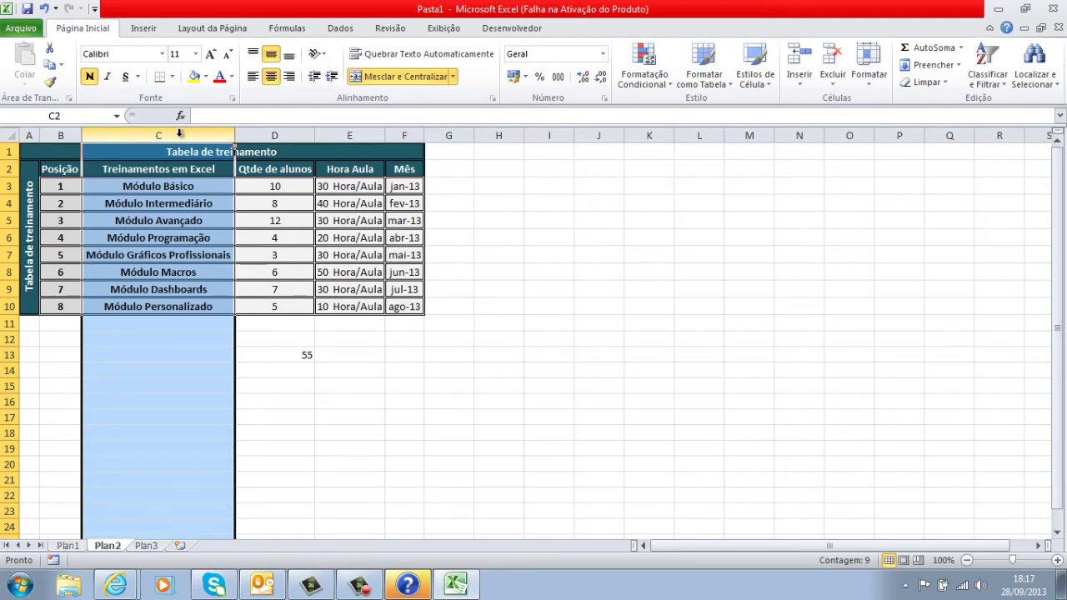
# - Start a PROCV formula in cell H11 of sheet Plan1, using G11 as the lookup value
pyautogui.click(68, 547)
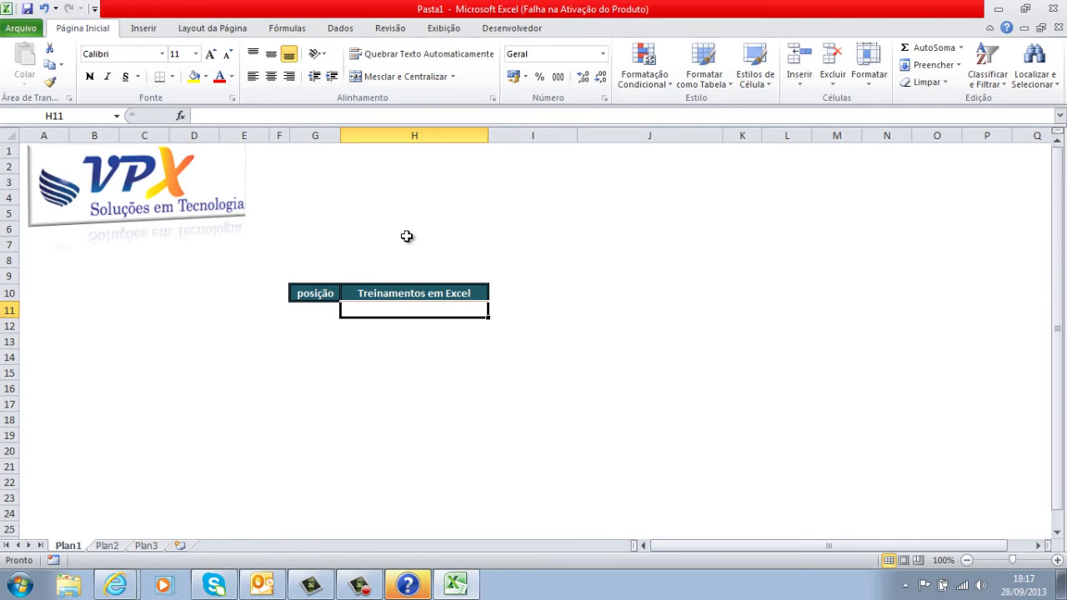
pyautogui.write('=procv')
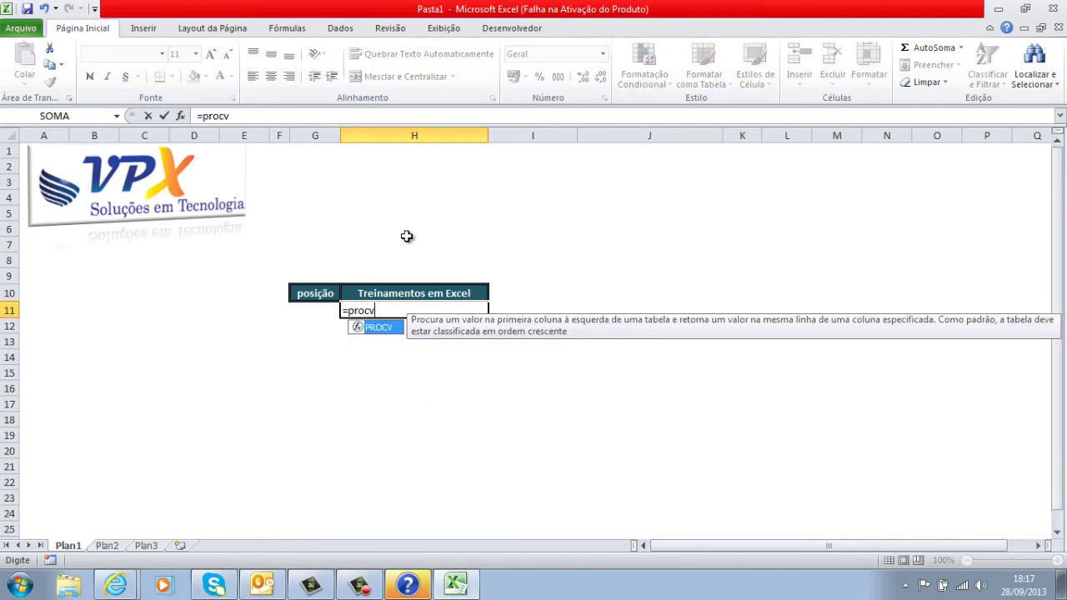
pyautogui.press('Tab')
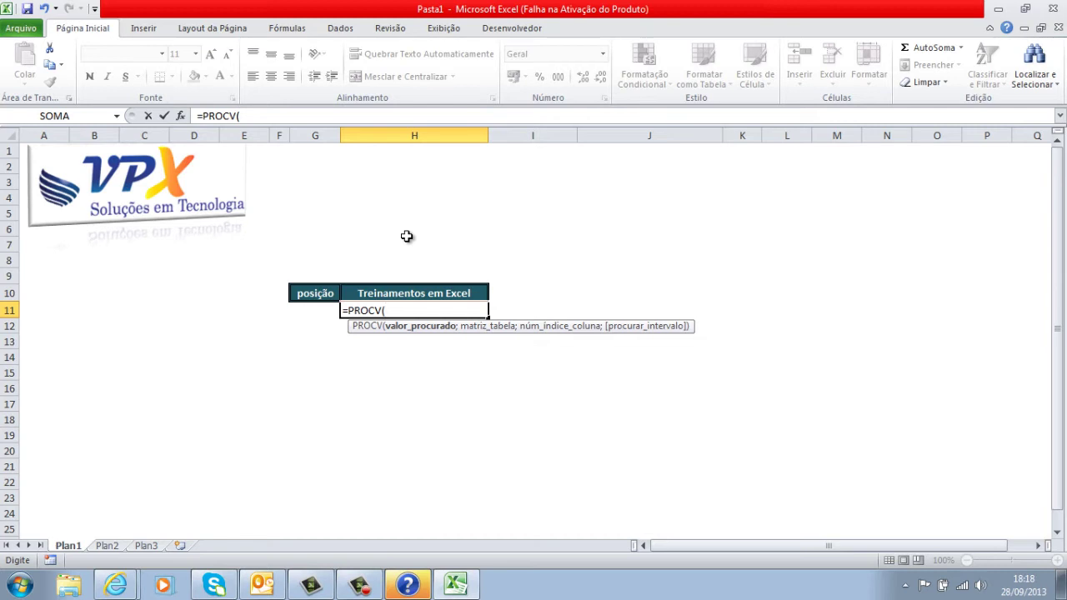
pyautogui.click(310, 312)
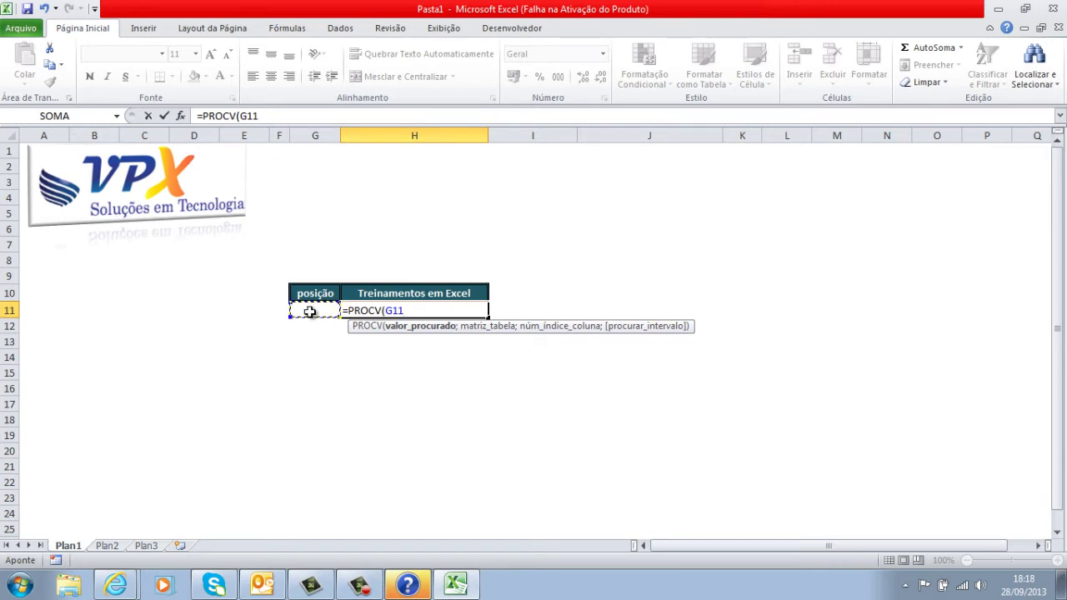
pyautogui.write(';')
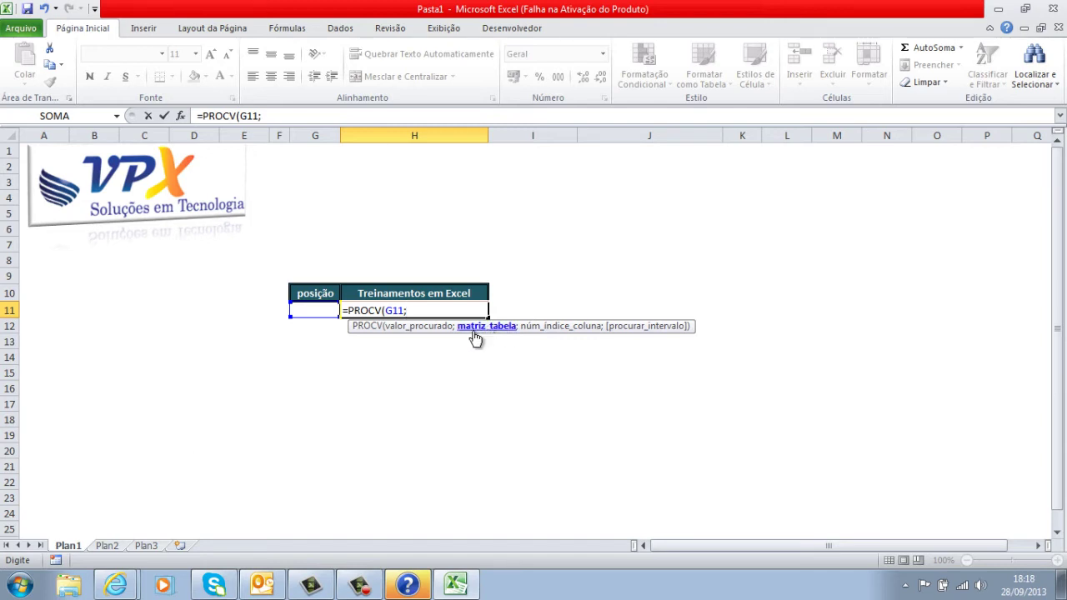
# - Set the PROCV table array to the training table range B3:C10 on sheet Plan2
pyautogui.click(108, 546)
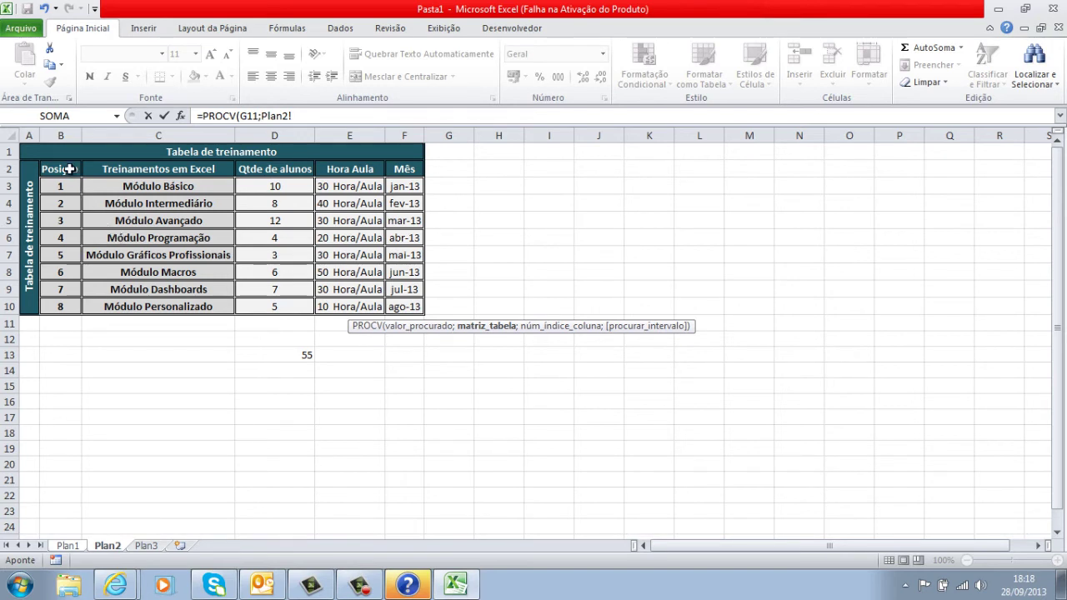
pyautogui.moveTo(69, 168); pyautogui.dragTo(144, 306)
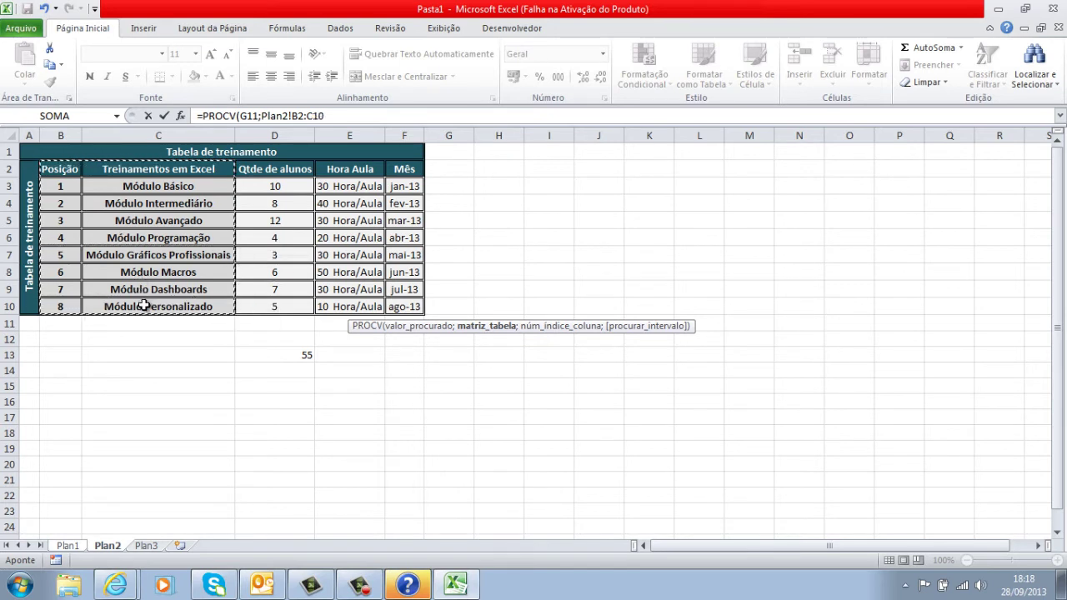
pyautogui.moveTo(61, 187); pyautogui.dragTo(124, 306)
pyautogui.write(';')
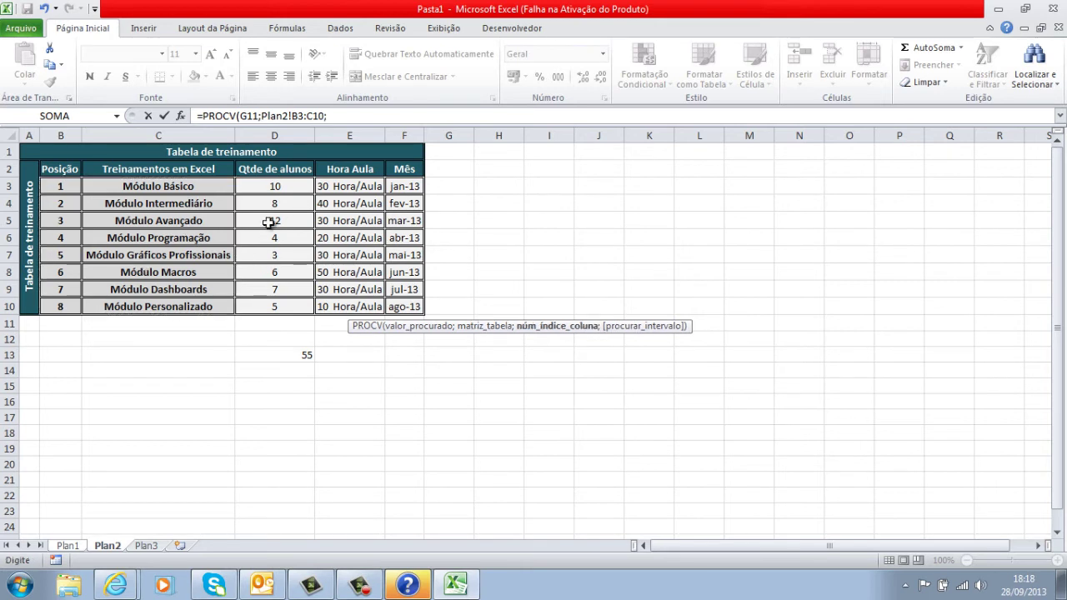
pyautogui.click(68, 546)
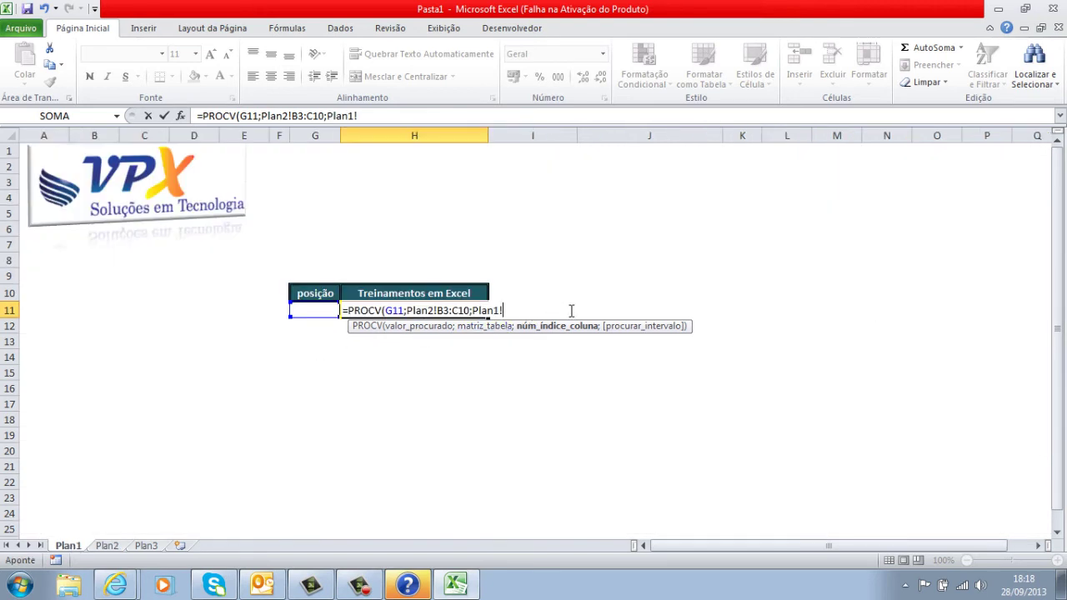
pyautogui.press('BackSpace')
pyautogui.press('BackSpace')
pyautogui.press('BackSpace')
pyautogui.press('BackSpace')
pyautogui.press('BackSpace')
pyautogui.press('BackSpace')
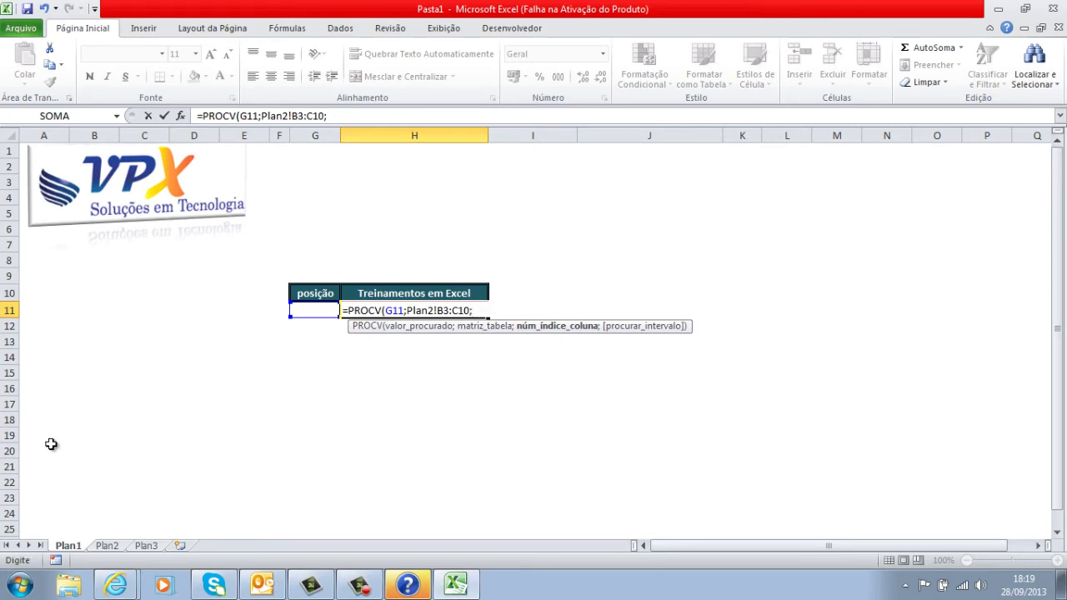
pyautogui.click(101, 548)
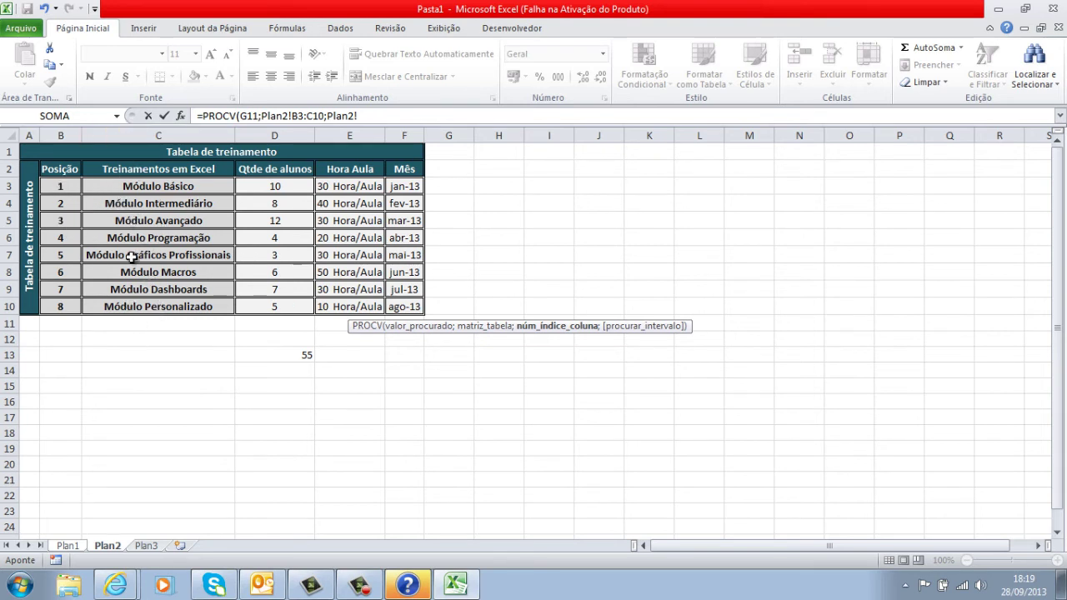
pyautogui.click(70, 546)
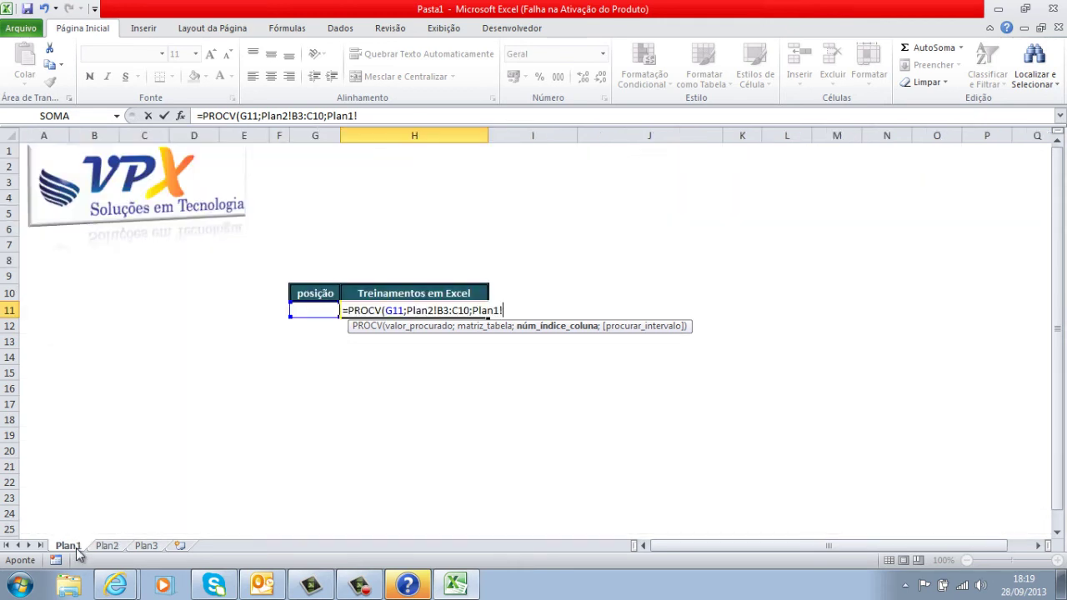
pyautogui.press('BackSpace')
pyautogui.press('BackSpace')
pyautogui.press('BackSpace')
pyautogui.press('BackSpace')
pyautogui.press('BackSpace')
pyautogui.press('BackSpace')
# - Set the column index of the PROCV formula to 2
pyautogui.write('2')
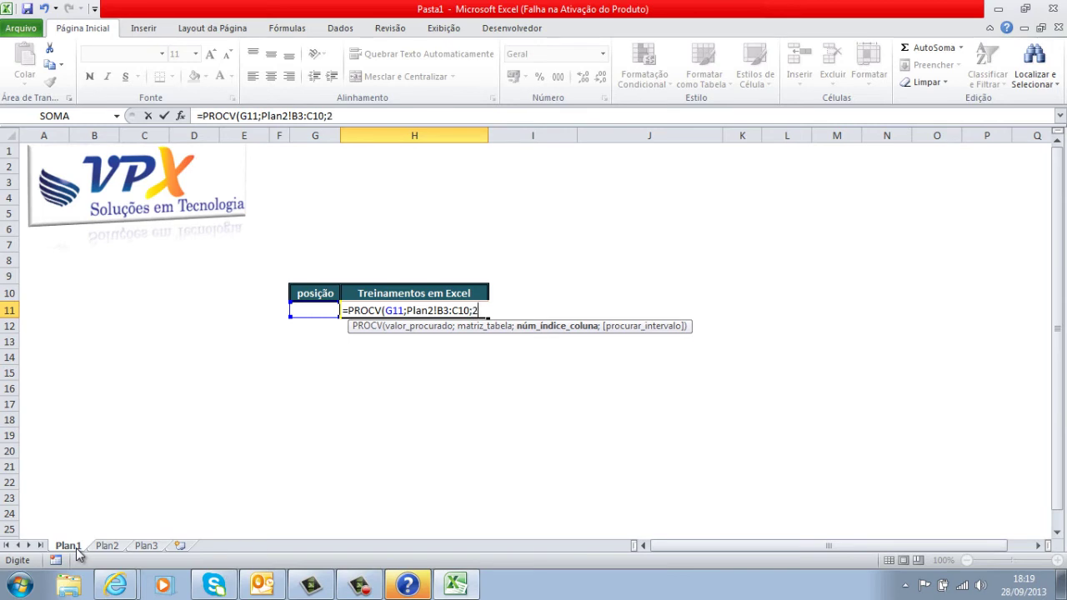
pyautogui.write(';')
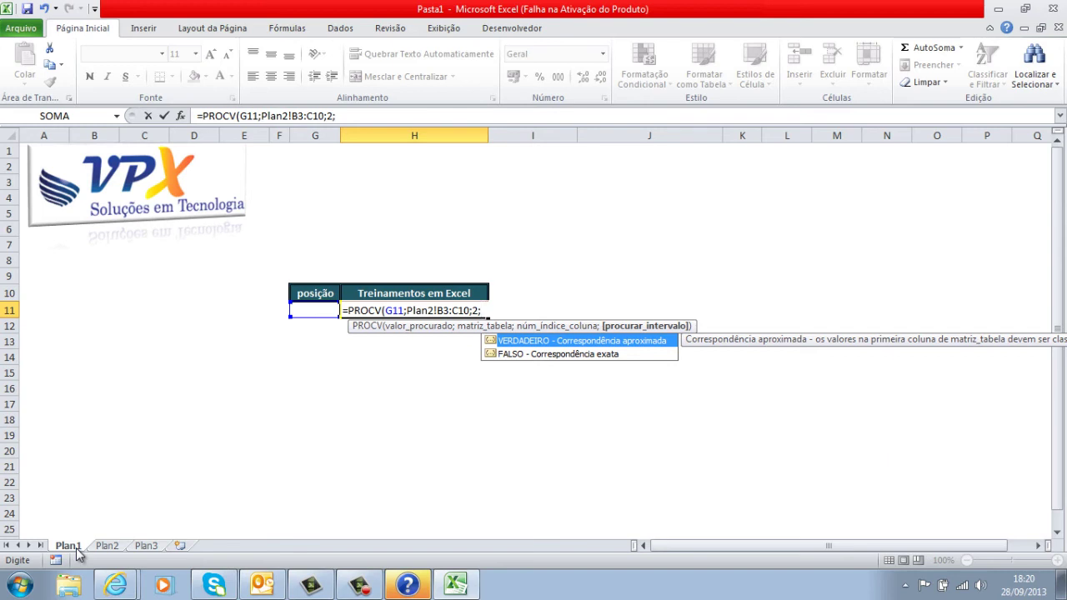
pyautogui.press('Down')
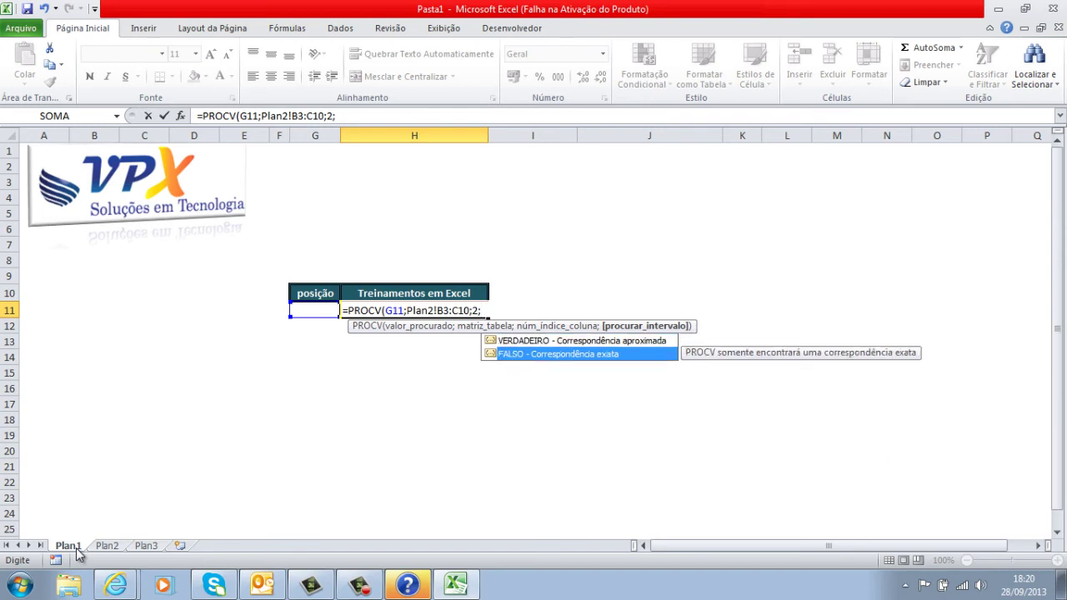
pyautogui.press('Tab')
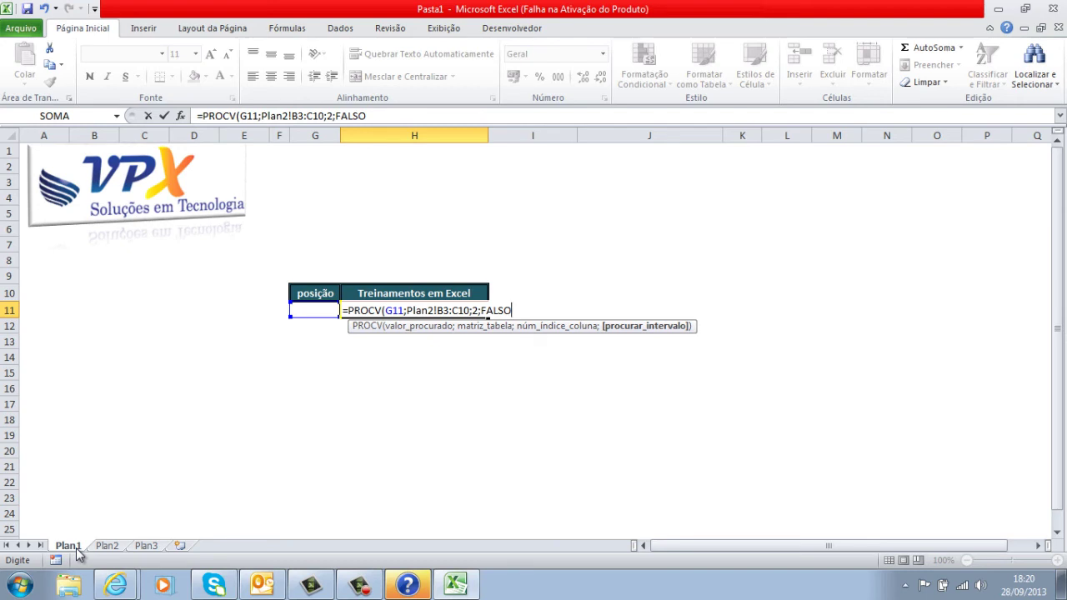
pyautogui.press('BackSpace')
pyautogui.press('BackSpace')
pyautogui.press('BackSpace')
pyautogui.press('BackSpace')
pyautogui.press('BackSpace')
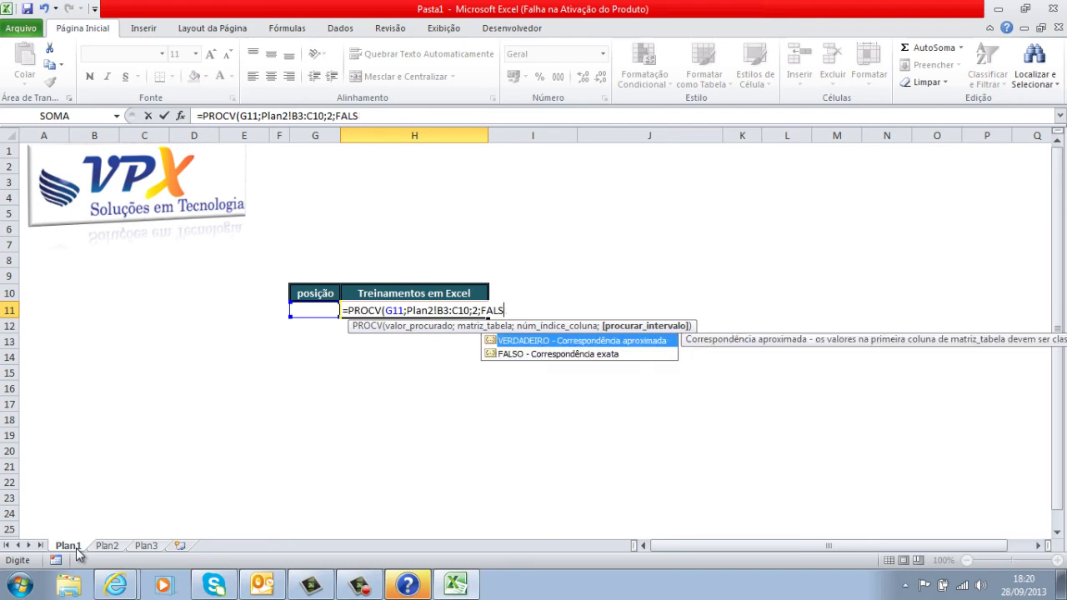
# - Finish the PROCV formula with 0 as the exact-match argument and enter it
pyautogui.write('0')
pyautogui.write(')')
pyautogui.press('Return')
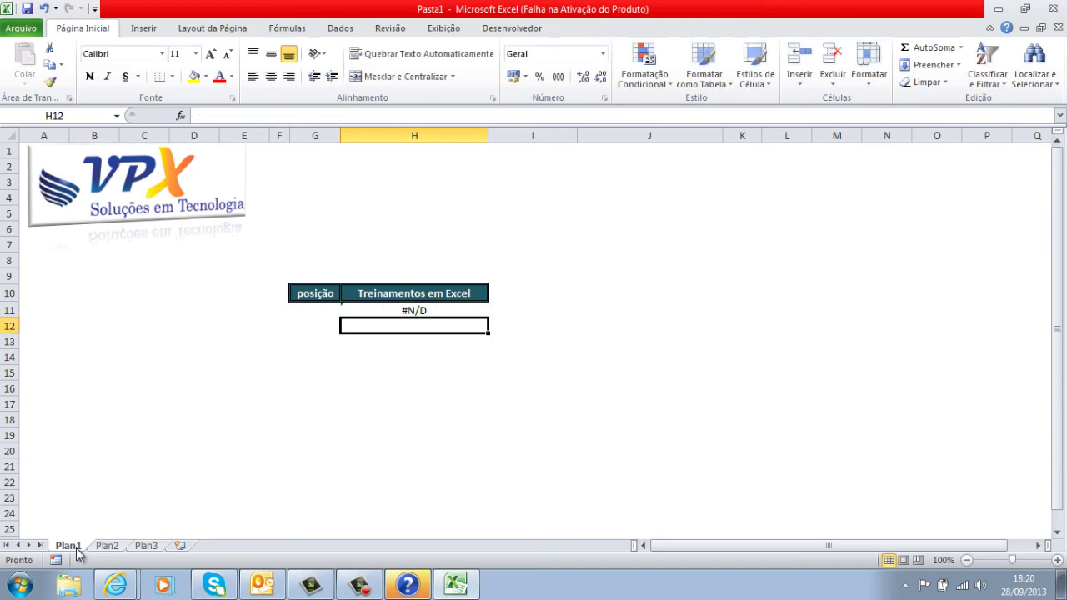
pyautogui.press('Down')
pyautogui.press('Down')
pyautogui.press('Down')
pyautogui.press('Left')
pyautogui.press('Up')
pyautogui.press('Right')
pyautogui.press('Up')
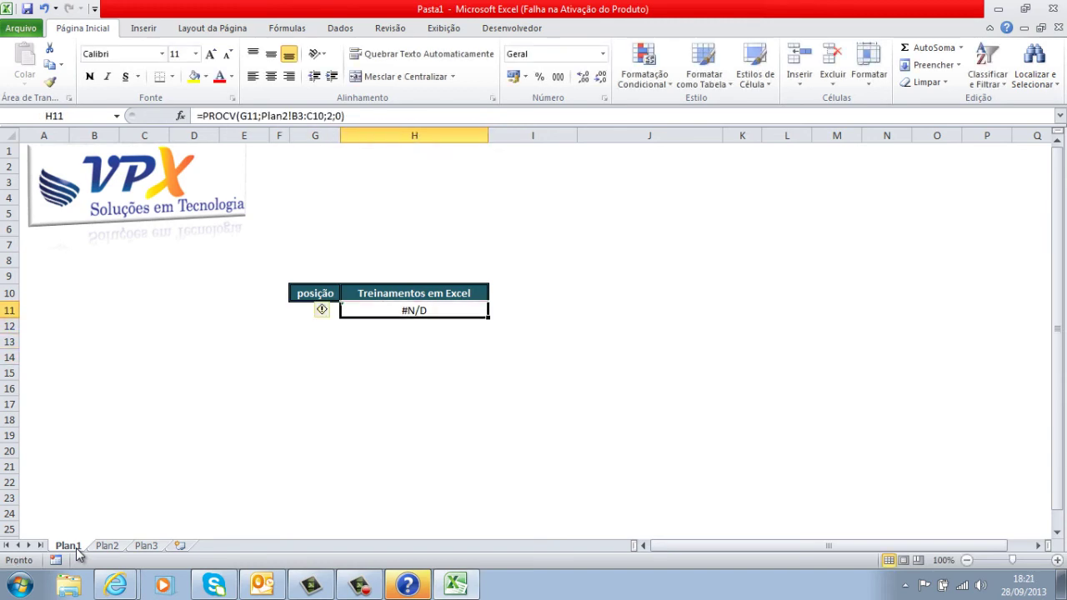
pyautogui.press('Down')
pyautogui.press('Up')
pyautogui.press('Left')
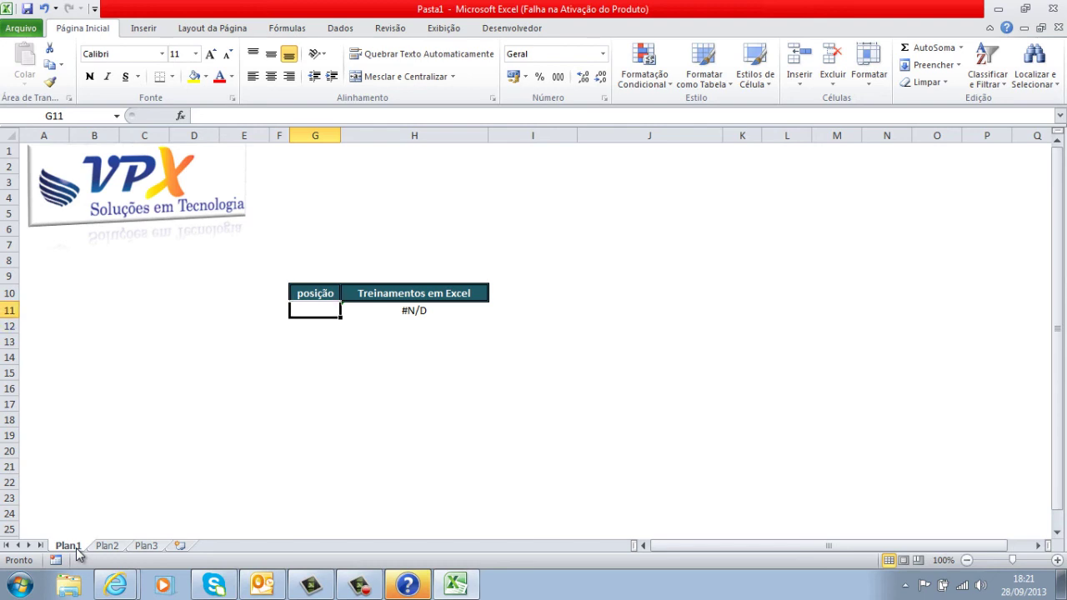
pyautogui.press('Down')
pyautogui.press('Up')
pyautogui.press('Down')
pyautogui.press('Down')
pyautogui.press('Down')
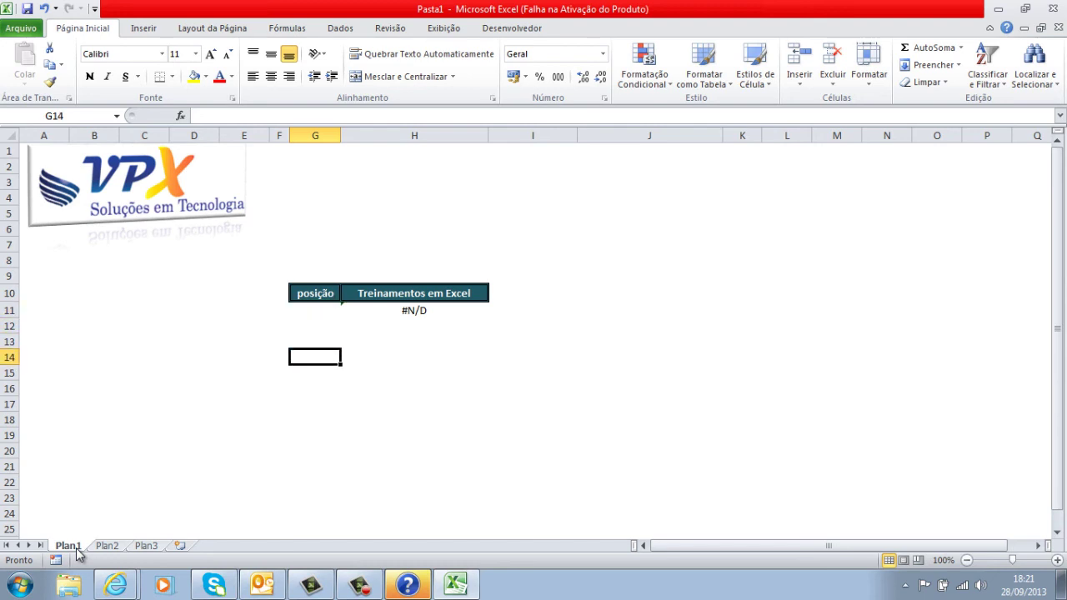
# - Test the lookup by entering the positions 1, 2 and 3 one after another in G11
pyautogui.press('Up')
pyautogui.press('Up')
pyautogui.press('Up')
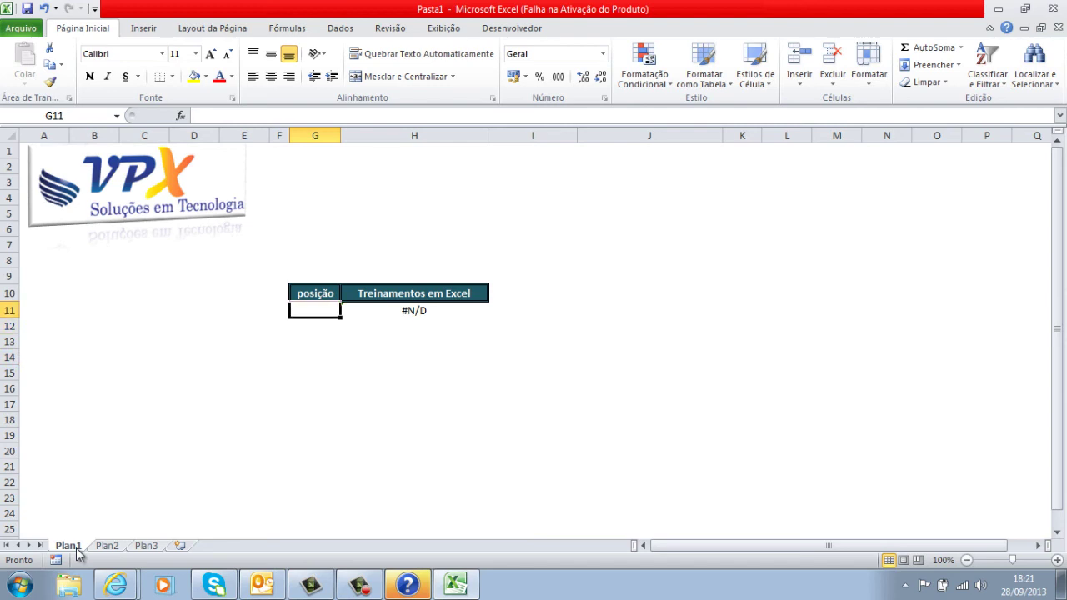
pyautogui.write('1')
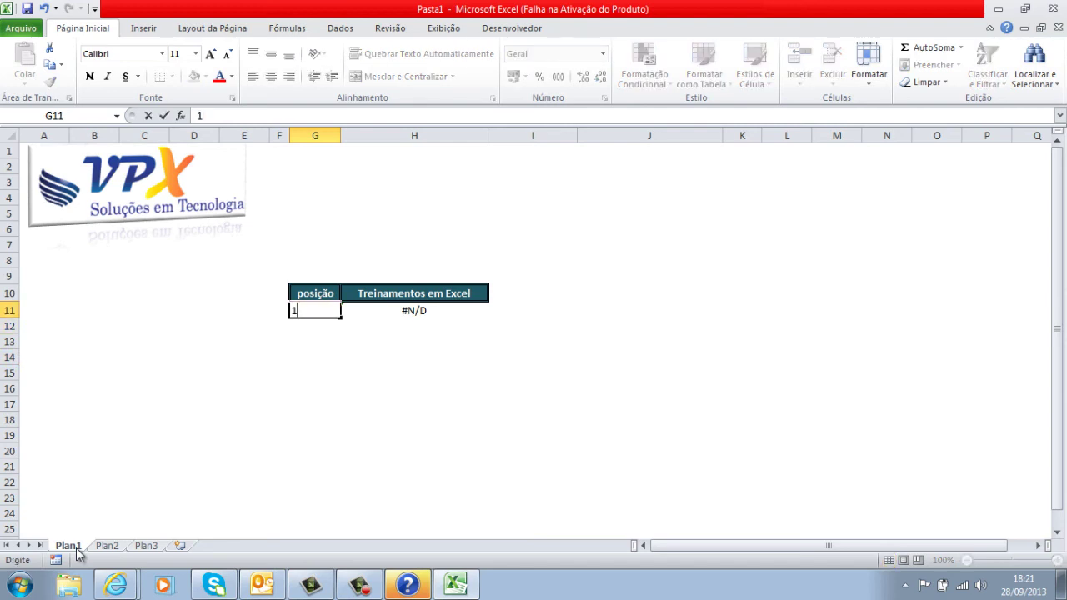
pyautogui.press('Return')
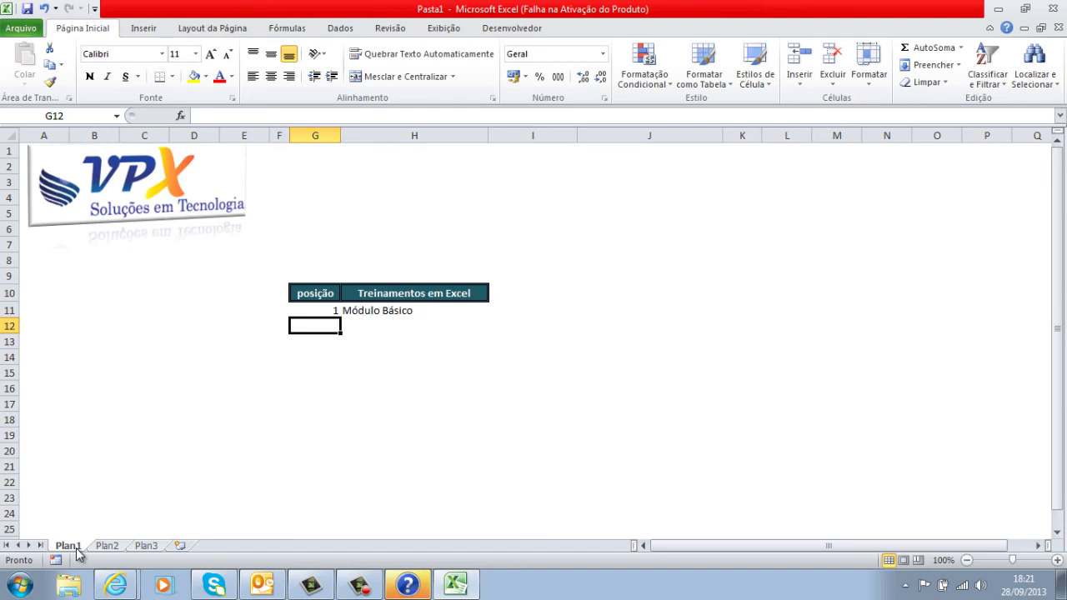
pyautogui.press('Up')
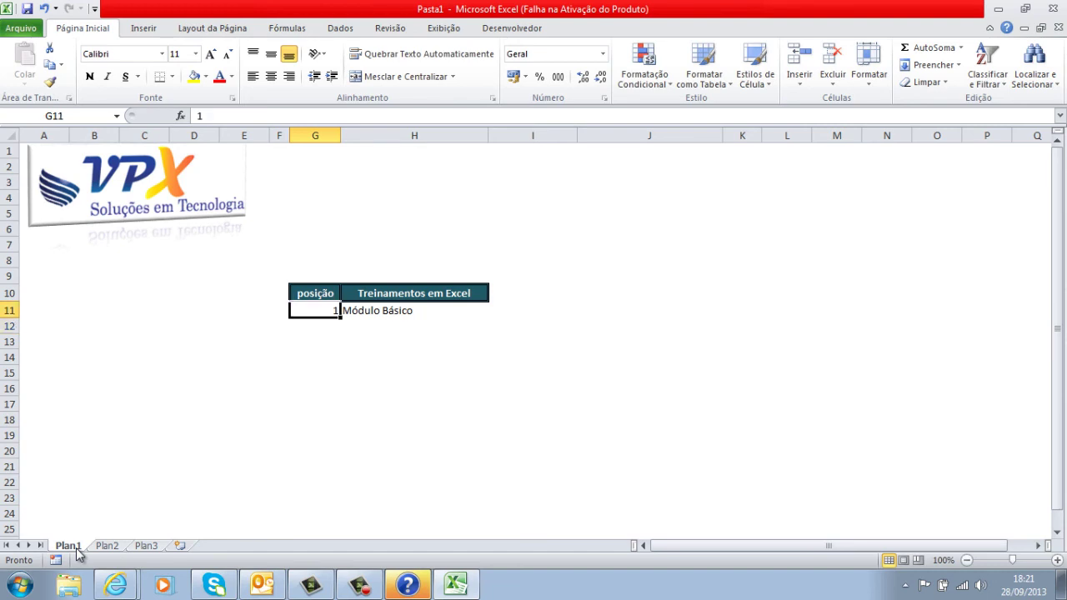
pyautogui.write('2')
pyautogui.press('Return')
pyautogui.press('Up')
pyautogui.write('3')
pyautogui.press('Return')
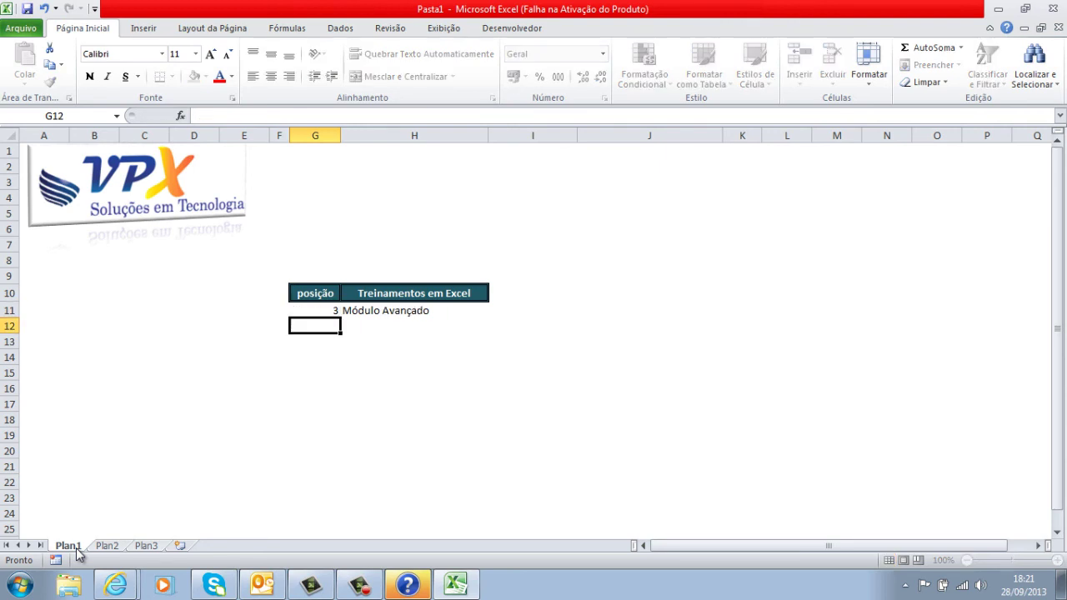
pyautogui.write('4')
pyautogui.press('Return')
pyautogui.press('Up')
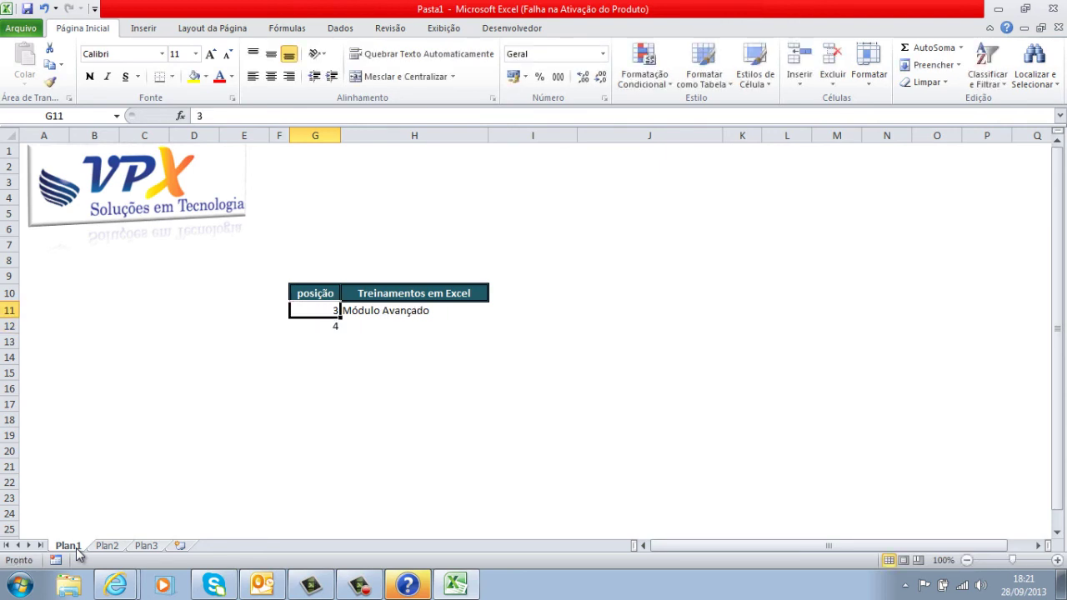
pyautogui.press('Down')
pyautogui.press('Delete')
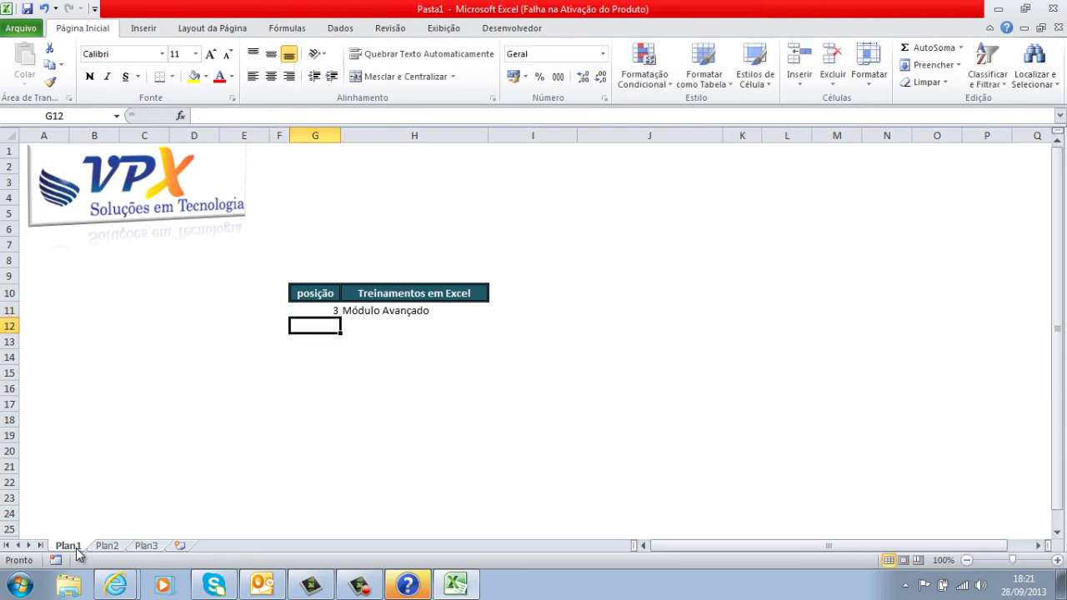
# - Test the lookup with the positions 4, 5, 6, 7 and 8 in turn in G11
pyautogui.press('Up')
pyautogui.write('4')
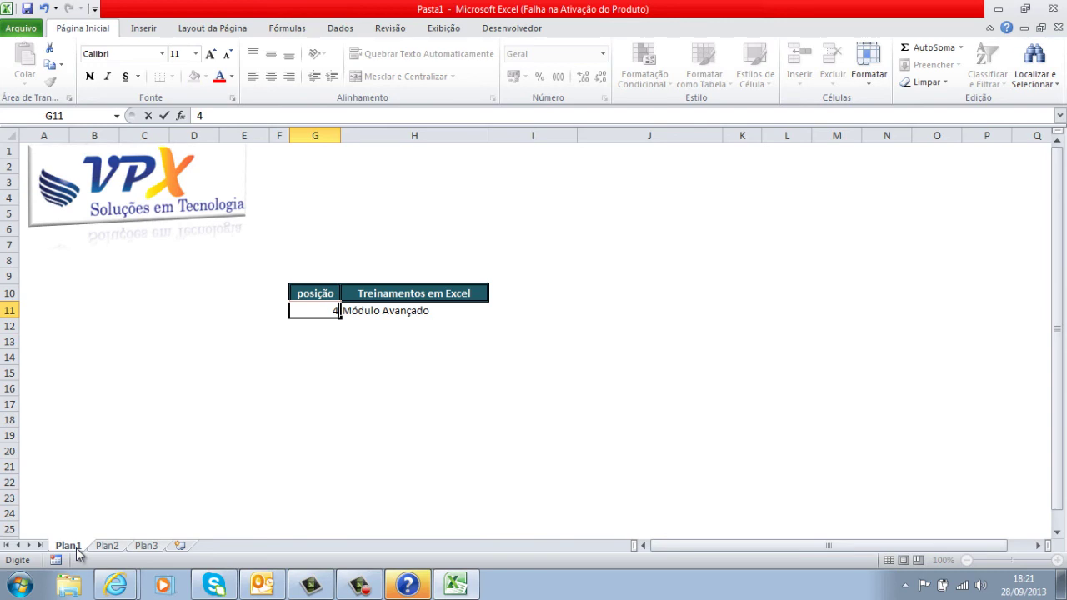
pyautogui.press('Return')
pyautogui.press('Up')
pyautogui.write('5')
pyautogui.press('Return')
pyautogui.press('Up')
pyautogui.write('6')
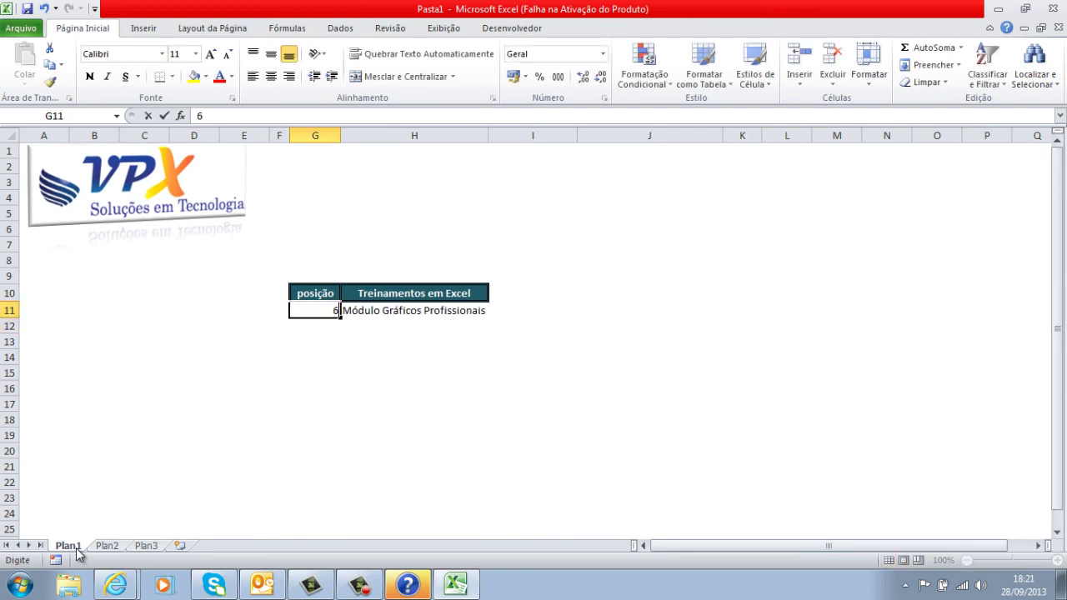
pyautogui.press('Return')
pyautogui.press('Up')
pyautogui.write('7')
pyautogui.press('Return')
pyautogui.press('Up')
pyautogui.write('8')
pyautogui.press('Return')
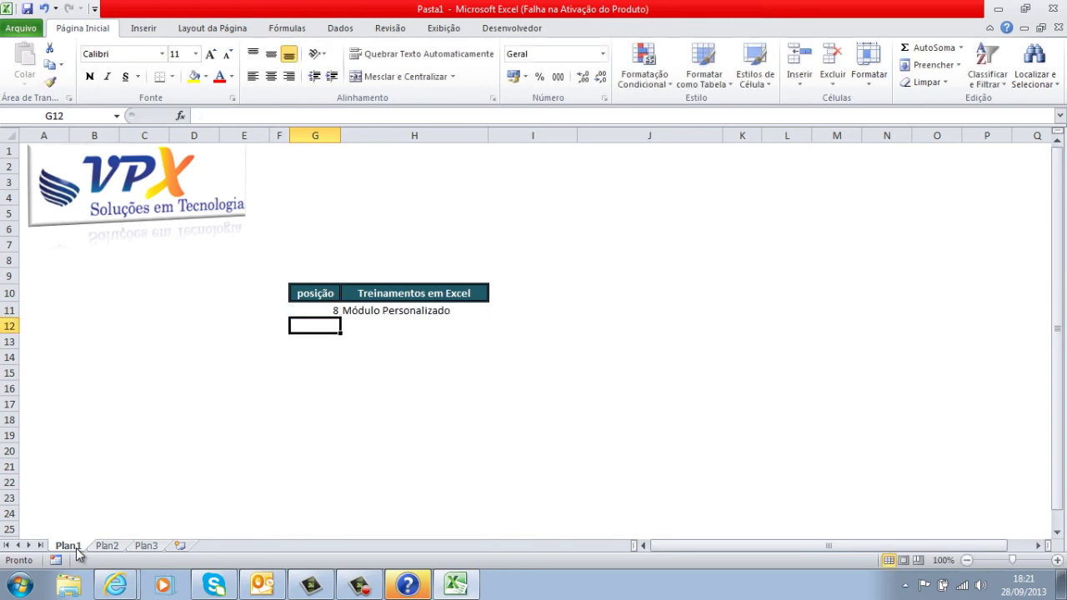
# - Enter position 1 in G11 again, and clear the cell to test the lookup without a value
pyautogui.press('Up')
pyautogui.write('1')
pyautogui.press('Return')
pyautogui.press('Up')
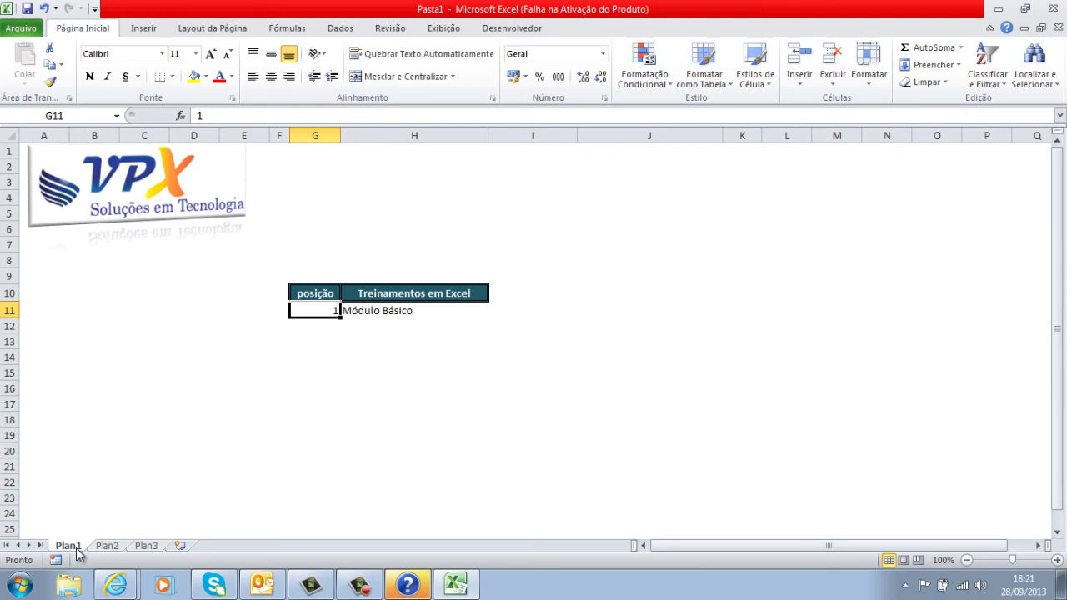
pyautogui.press('Delete')
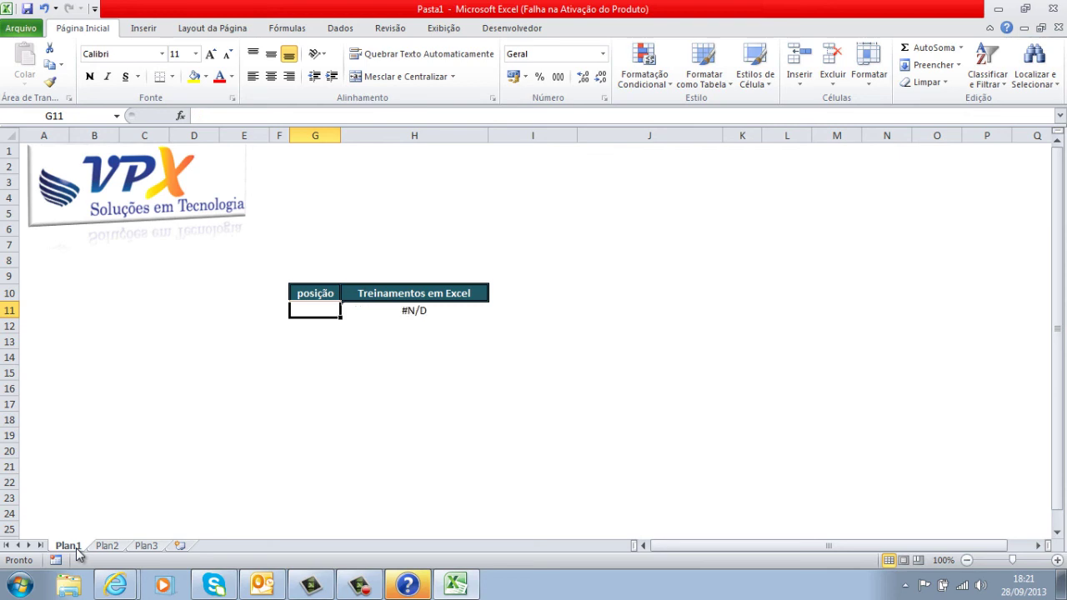
# - Test the lookup with a position missing from the table by entering 45 in G11
pyautogui.press('Down')
pyautogui.press('Down')
pyautogui.press('Down')
pyautogui.press('Up')
pyautogui.press('Up')
pyautogui.press('Up')
pyautogui.write('45')
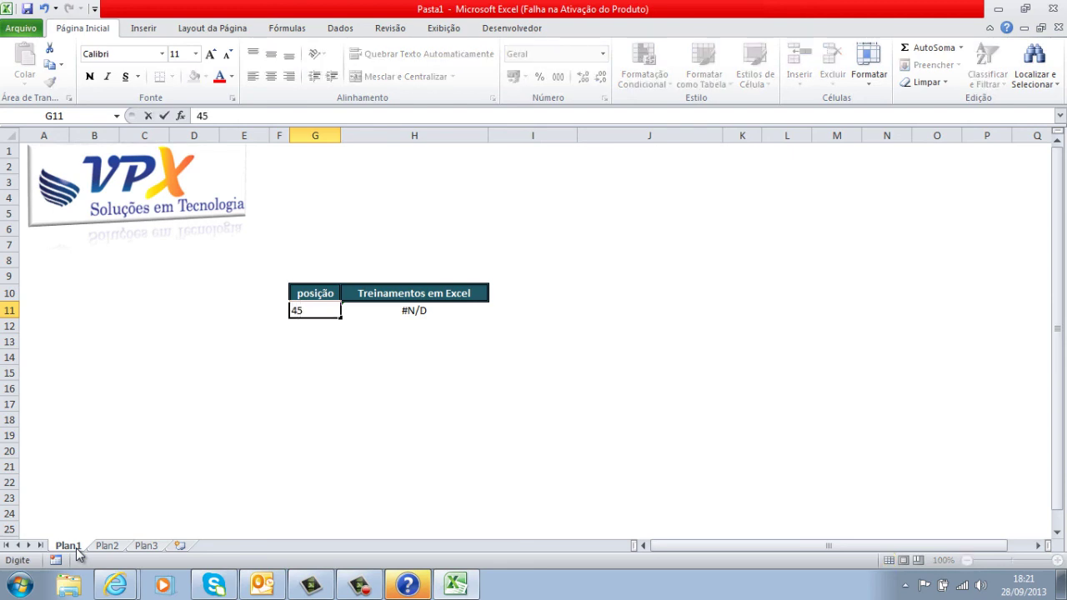
pyautogui.press('Return')
pyautogui.press('Up')
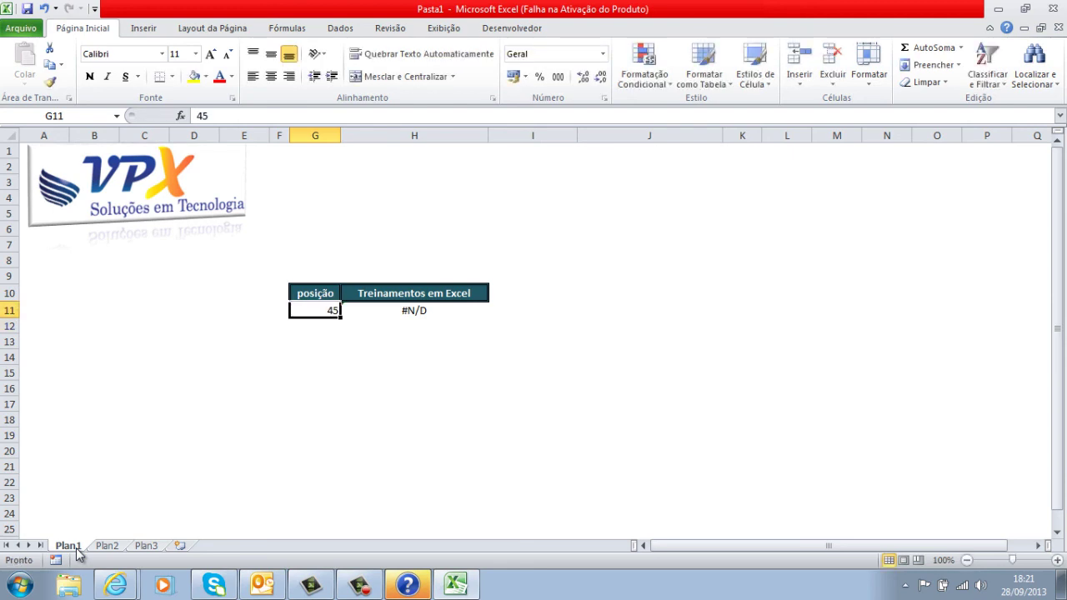
# - Check the Plan2 training table and the PROCV formula in H11 on Plan1, and clear the position in G11
pyautogui.click(102, 546)
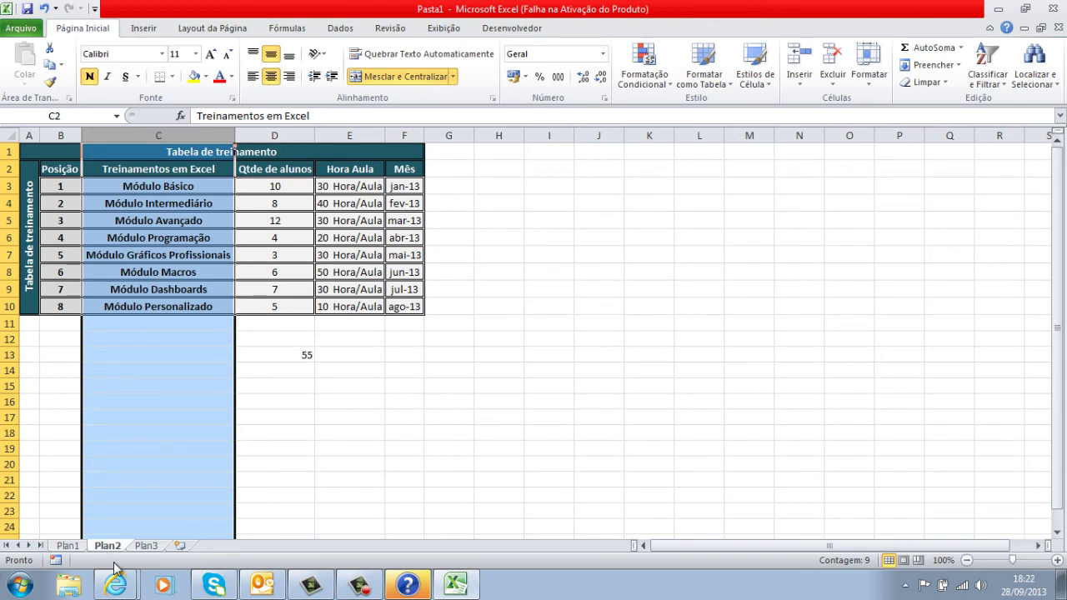
pyautogui.click(70, 546)
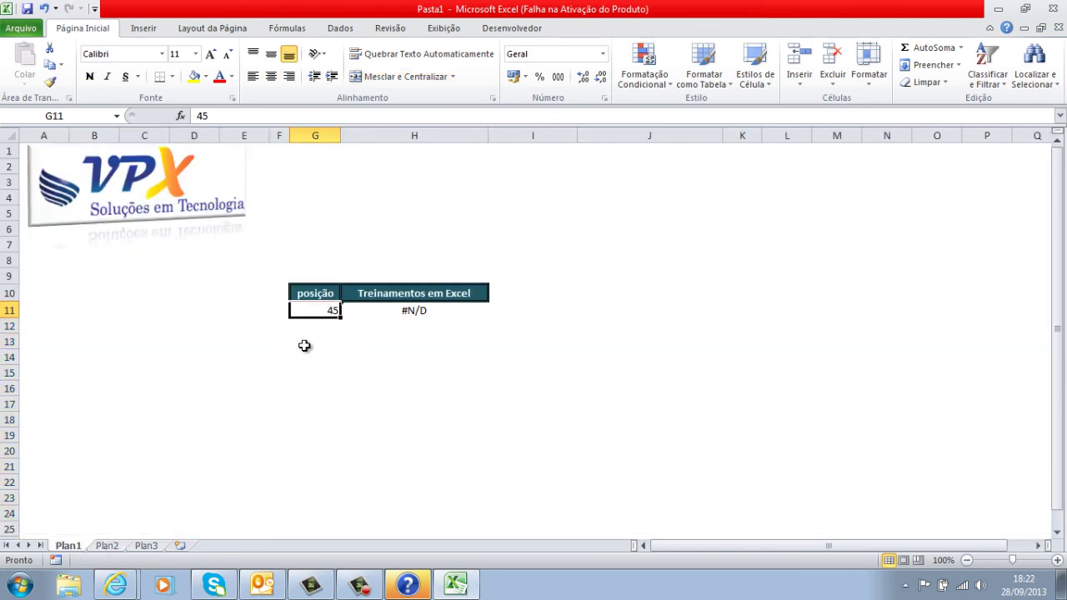
pyautogui.click(437, 324)
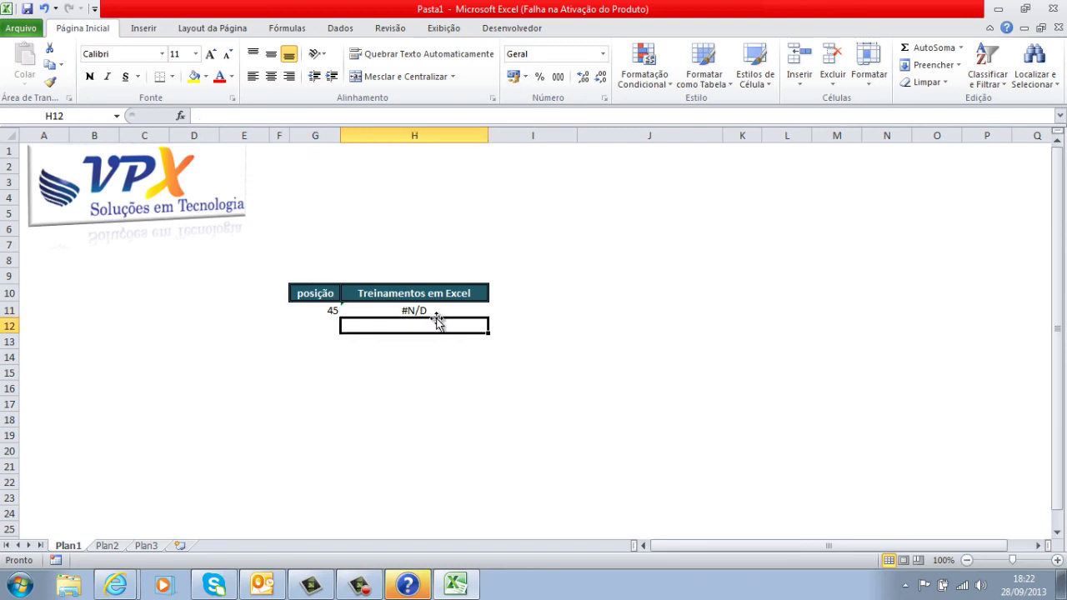
pyautogui.click(436, 310)
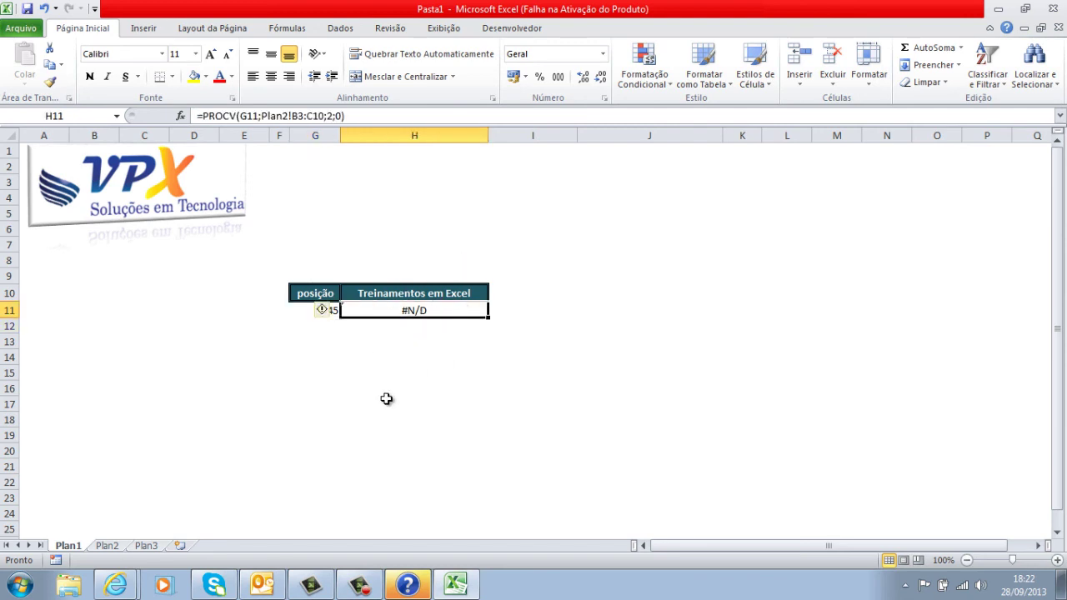
pyautogui.click(294, 311)
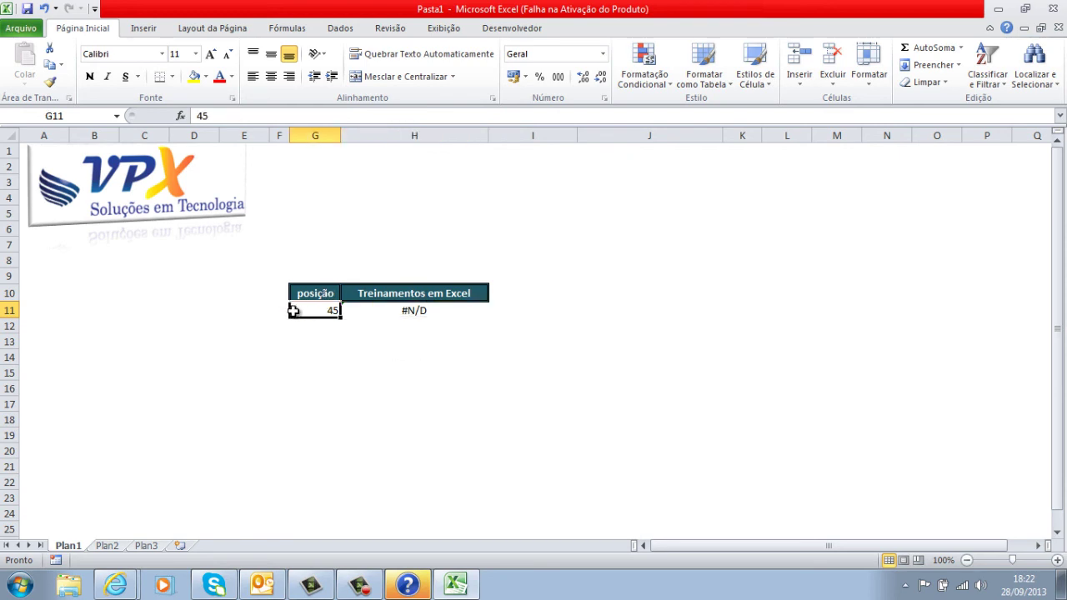
pyautogui.press('Delete')
pyautogui.press('Right')
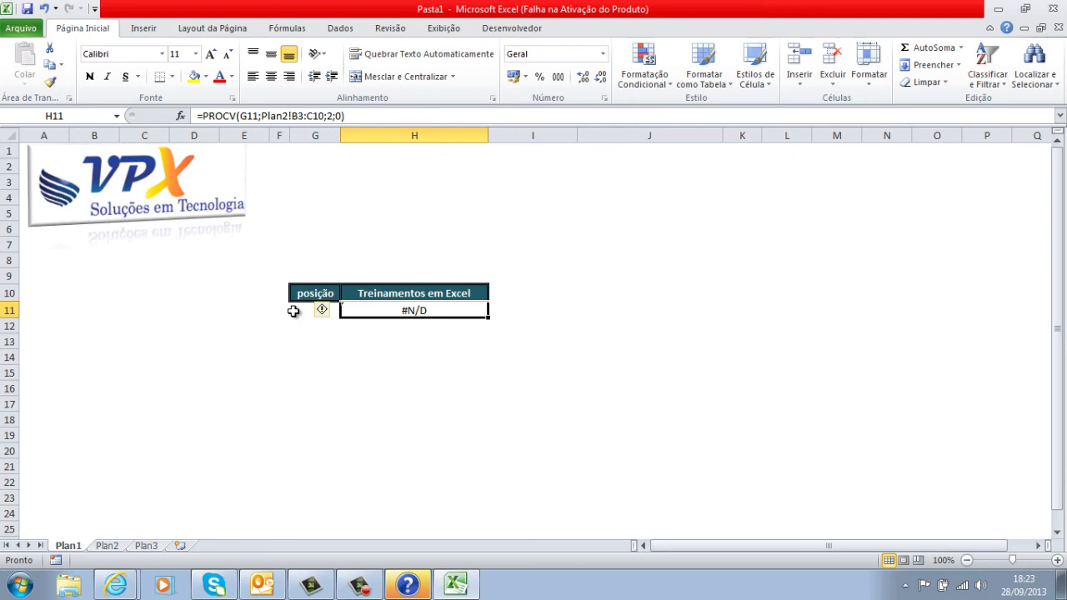
pyautogui.click(379, 243)
pyautogui.click(400, 306)
pyautogui.press('F2')
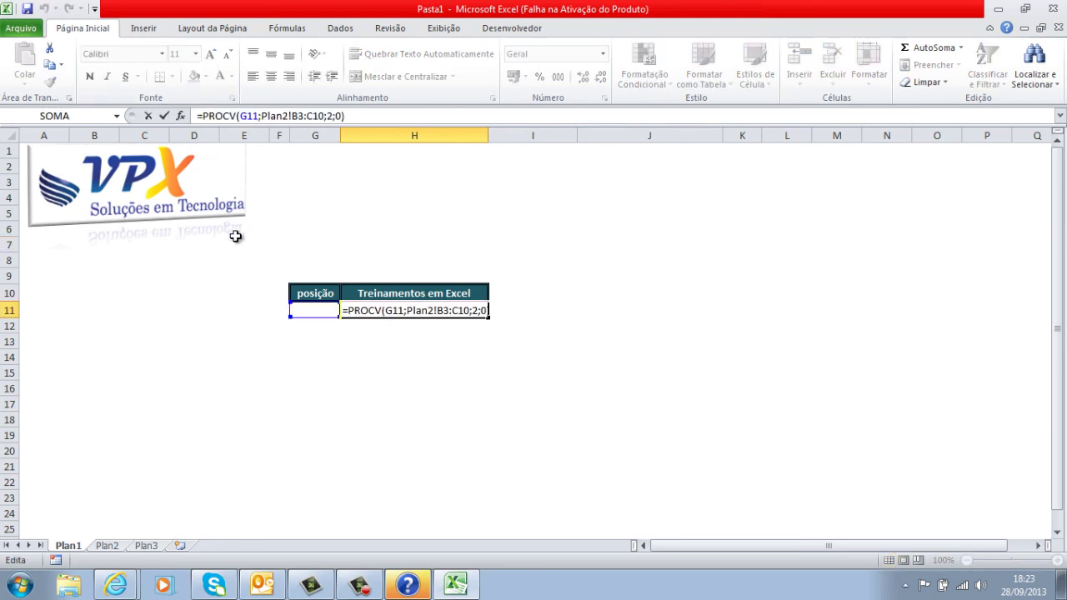
pyautogui.press('Home')
pyautogui.press('Right')
pyautogui.write('se')
pyautogui.press('Tab')
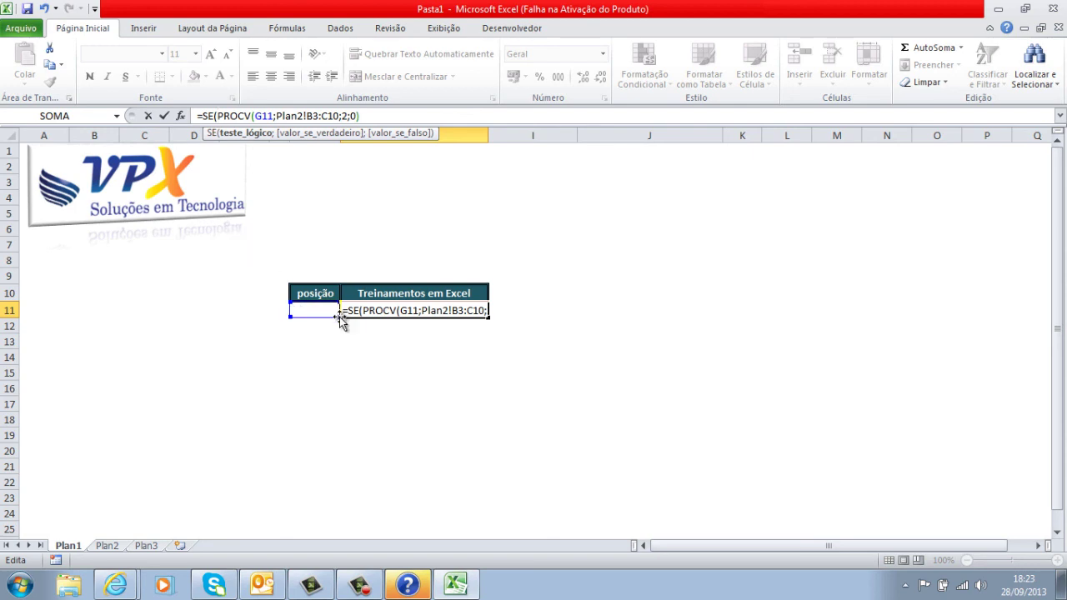
pyautogui.press('Escape')
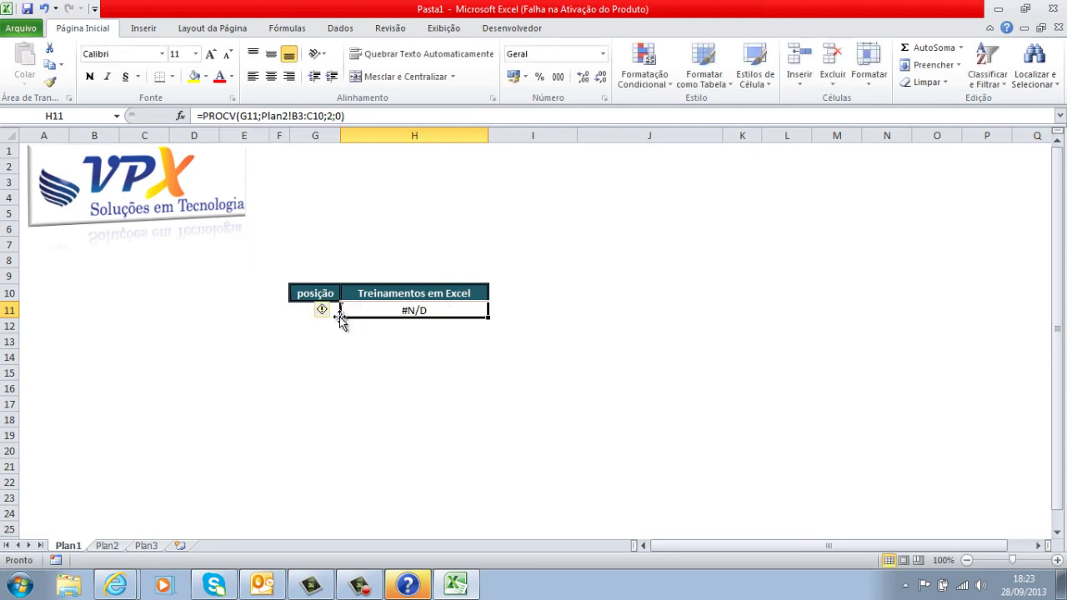